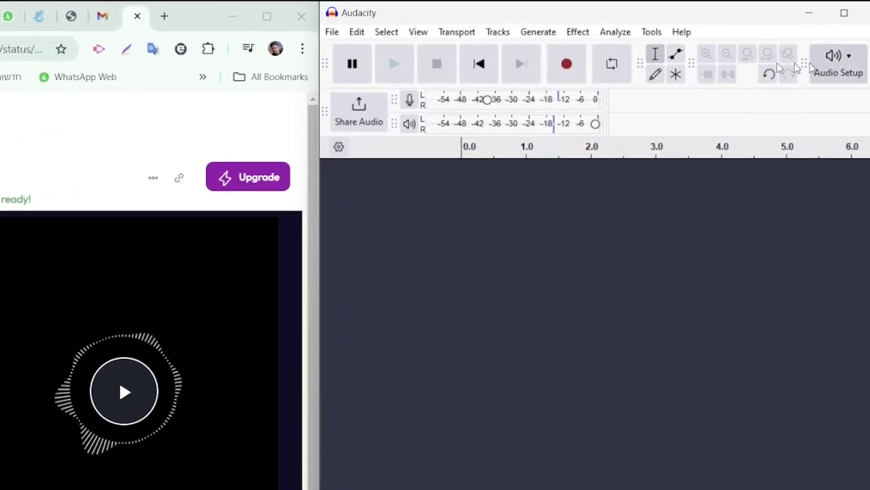
Confirm Audio Setup uses the Windows DirectSound host with Stereo Mix as recording device.
click(835, 23)
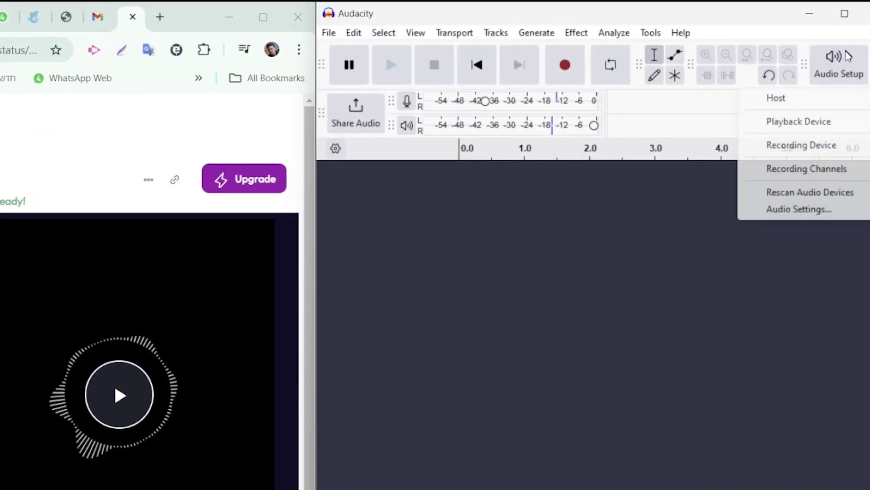
mouse_move(809, 93)
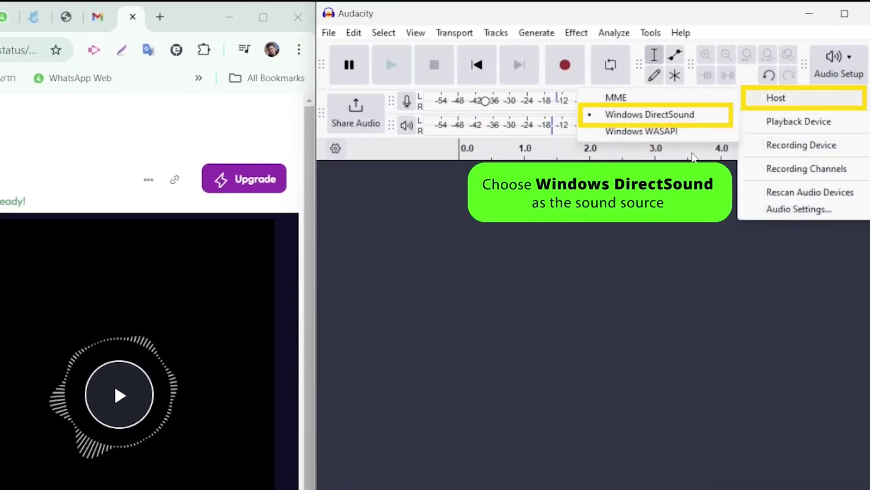
mouse_move(793, 144)
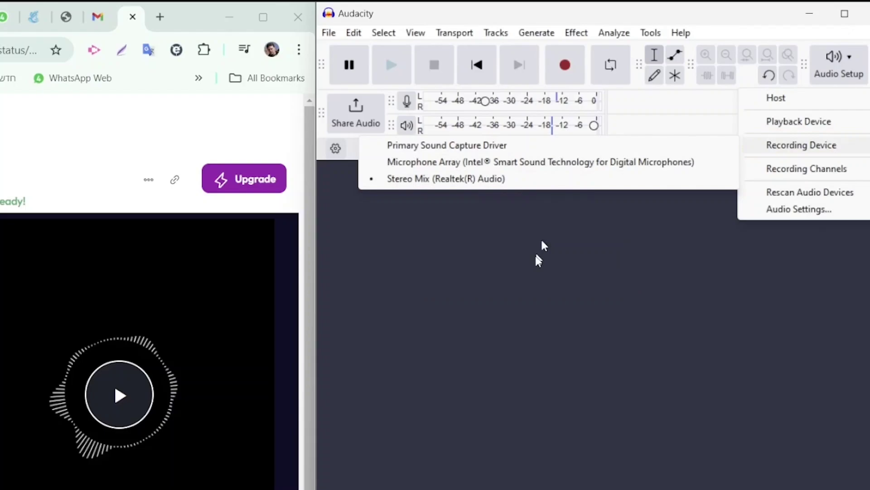
click(540, 237)
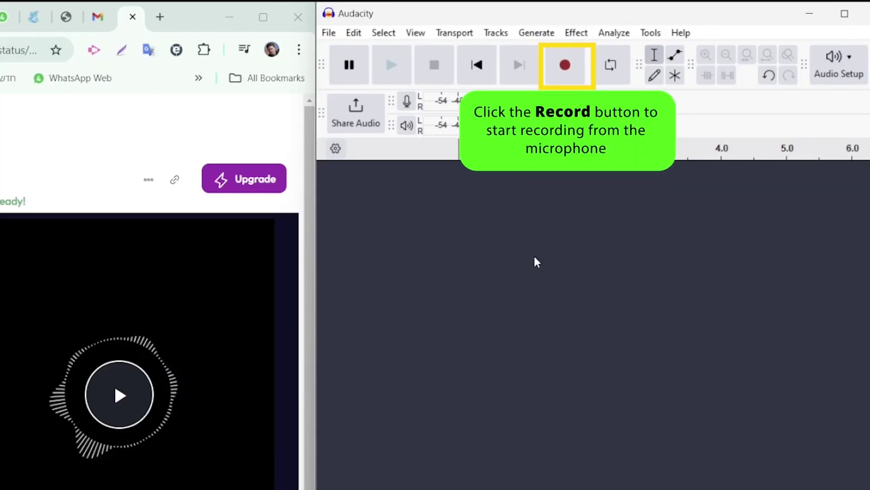
Record about 3.7 seconds of the spoken alert onto Audio 1 and place the cursor at 1.0 s.
key(r)
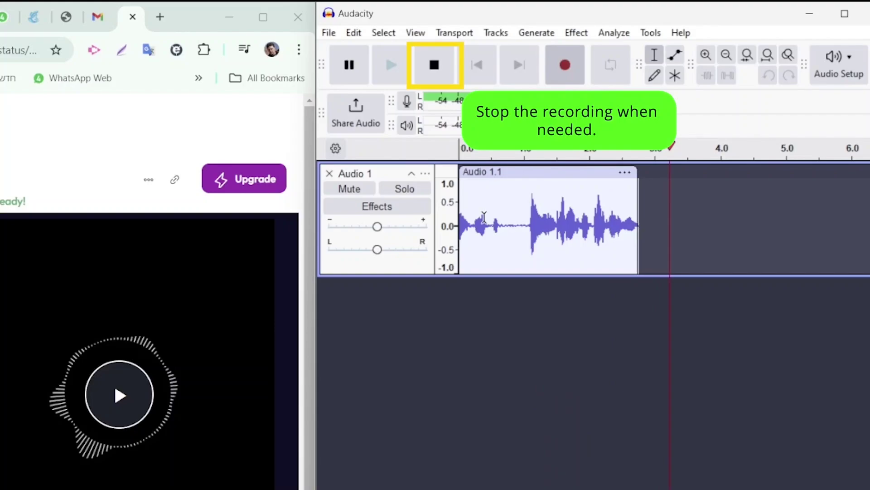
click(440, 66)
click(521, 219)
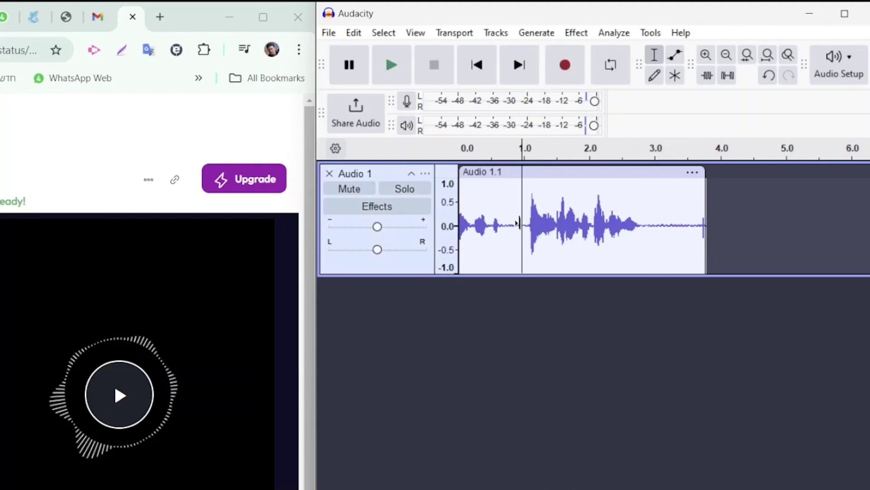
Play back the take, then delete the silence after about 3.0 s and the opening 0–0.95 s.
key(space)
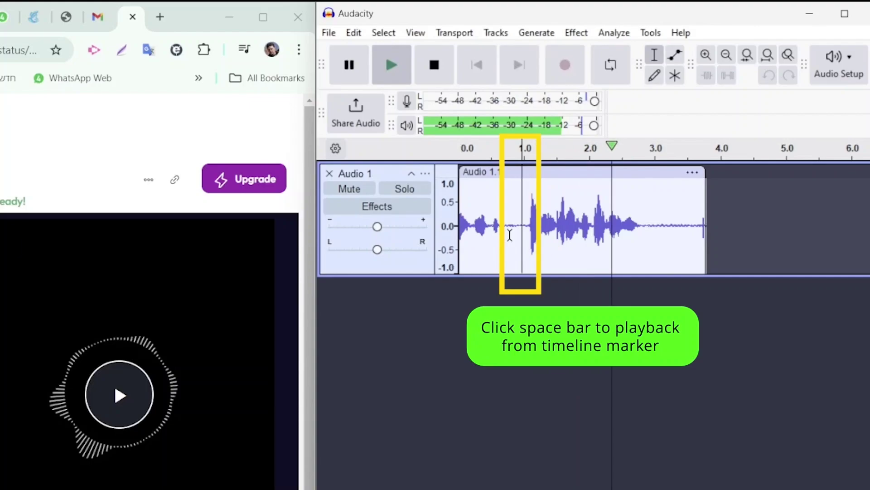
key(space)
drag(651, 213, 719, 221)
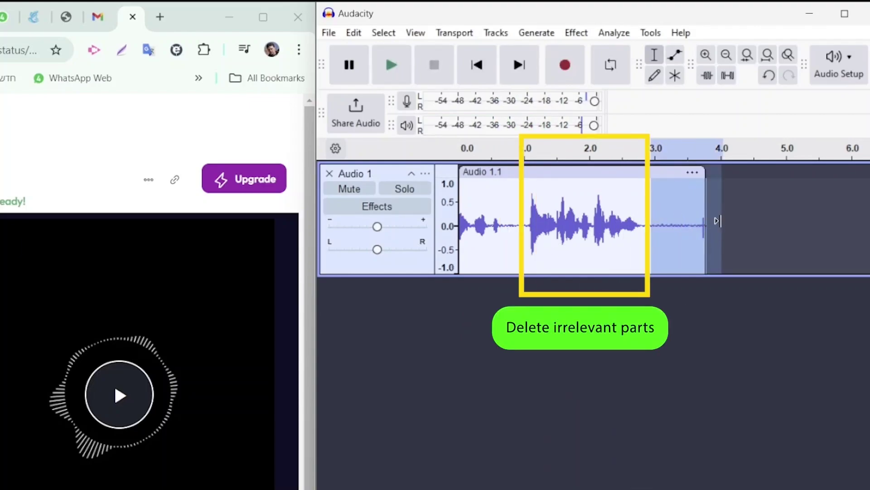
key(Delete)
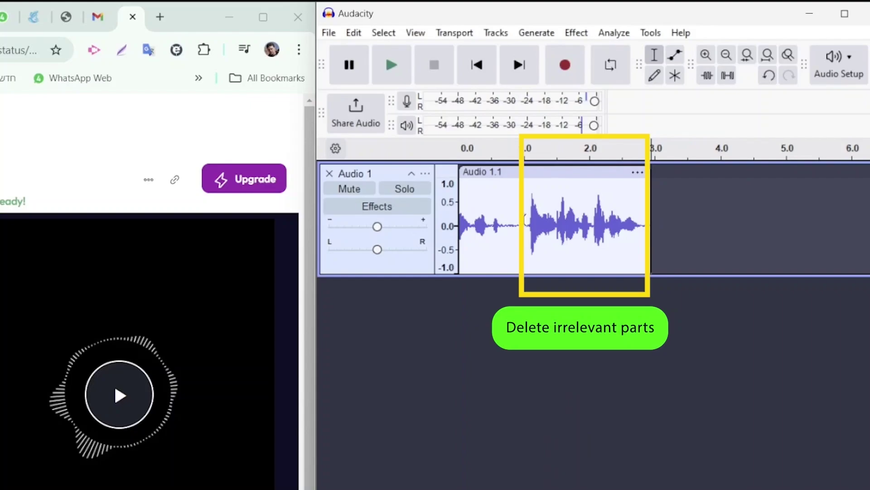
drag(519, 218, 412, 225)
key(Delete)
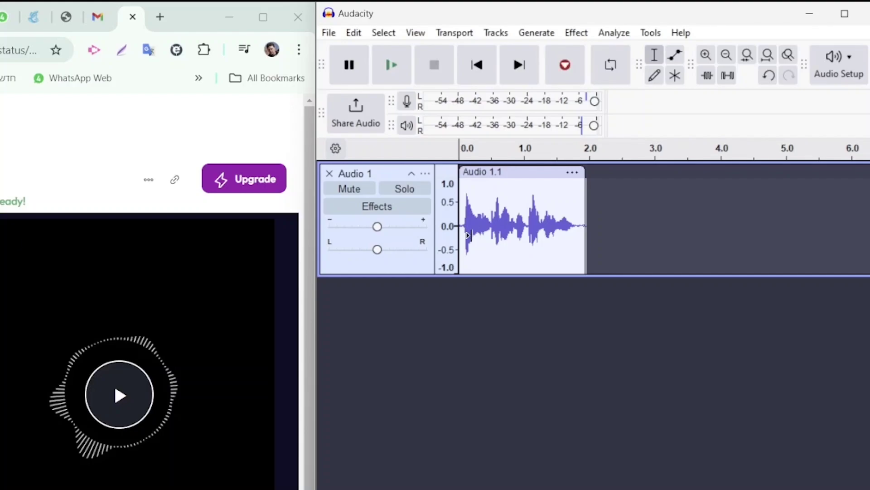
Name the export 'GET OUT' and choose Documents as its destination folder.
key(ctrl+shift+e)
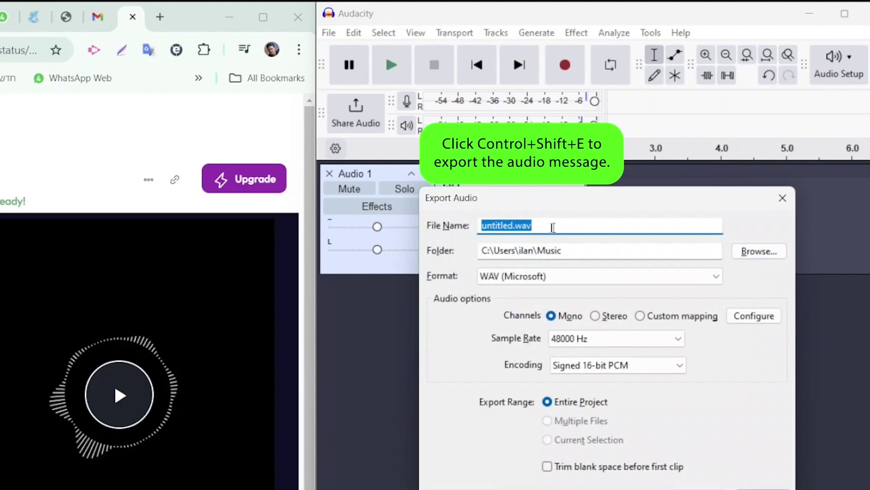
text(GET OUT)
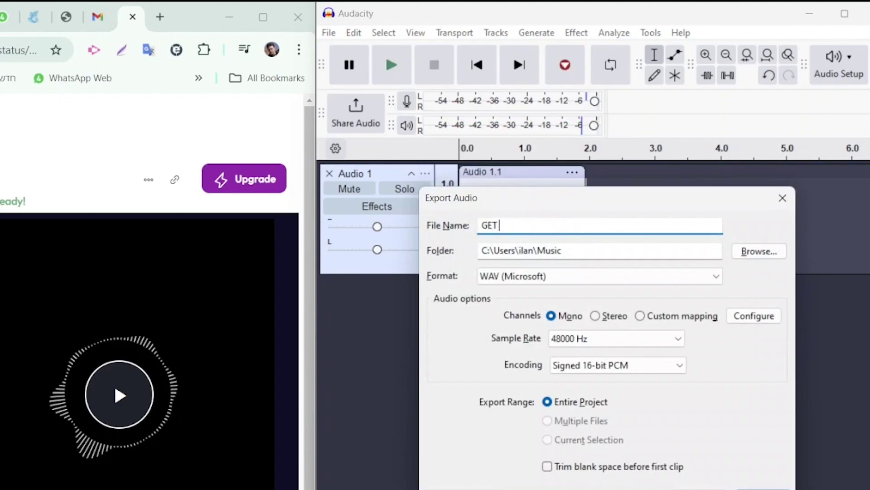
click(752, 252)
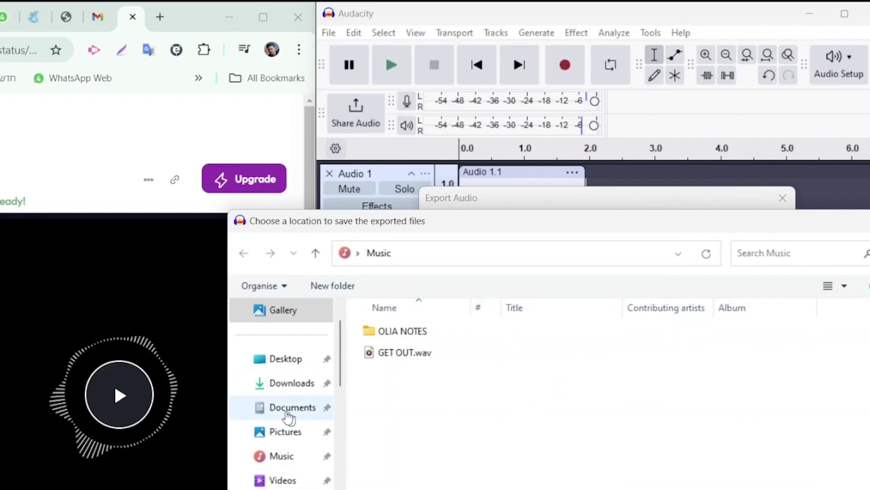
click(293, 407)
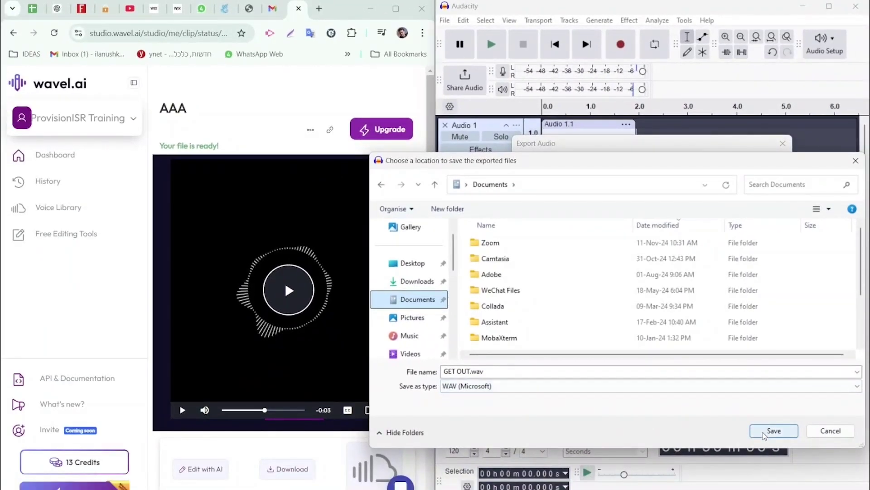
click(769, 432)
Export GET OUT.wav at 8000 Hz, mono, signed 16-bit PCM.
click(670, 248)
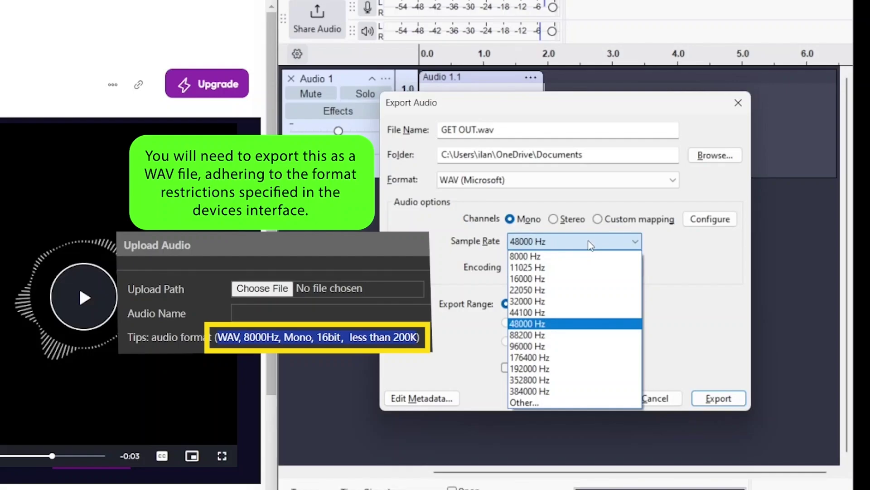
click(538, 256)
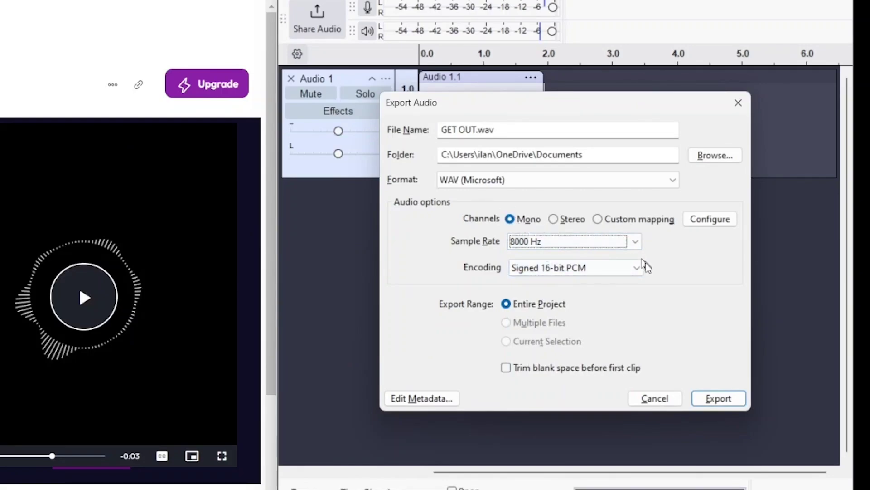
click(711, 399)
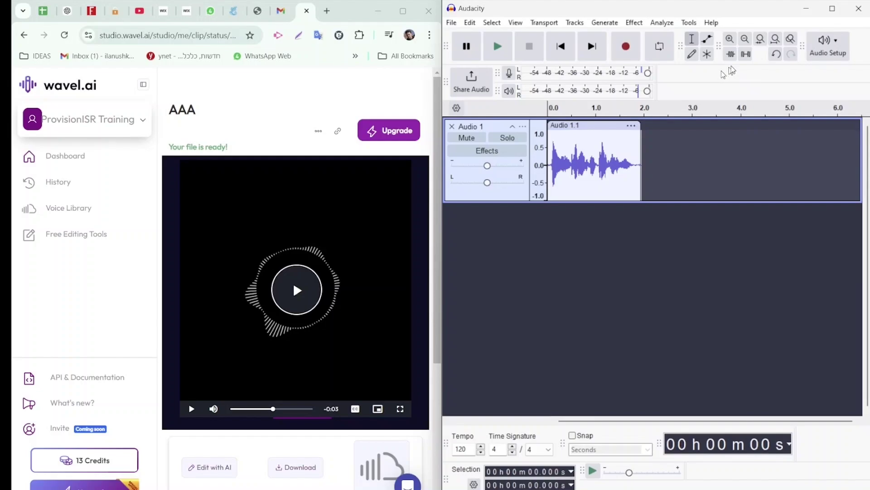
Remove the old recorded track and pick a new recording input device in Audio Setup.
click(452, 127)
click(828, 46)
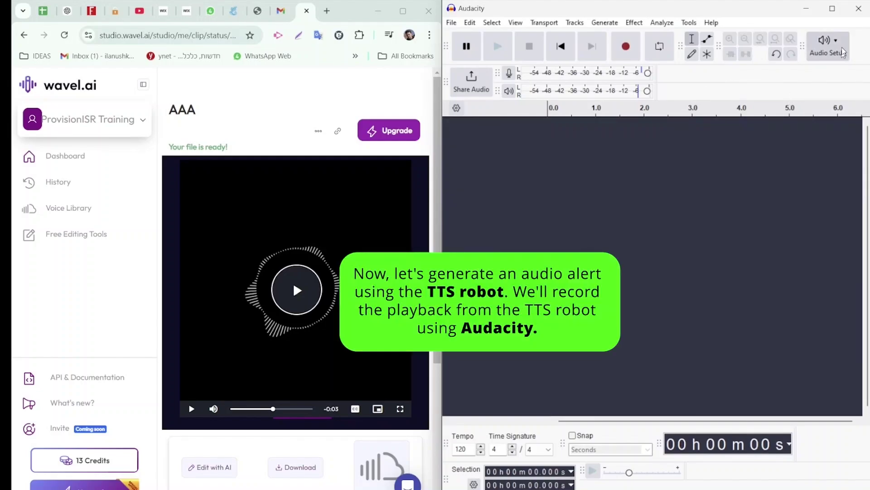
mouse_move(819, 77)
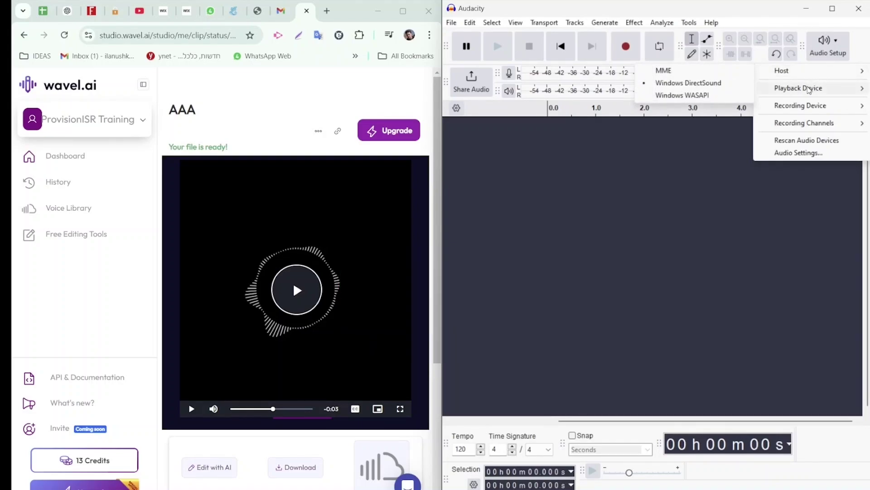
mouse_move(806, 108)
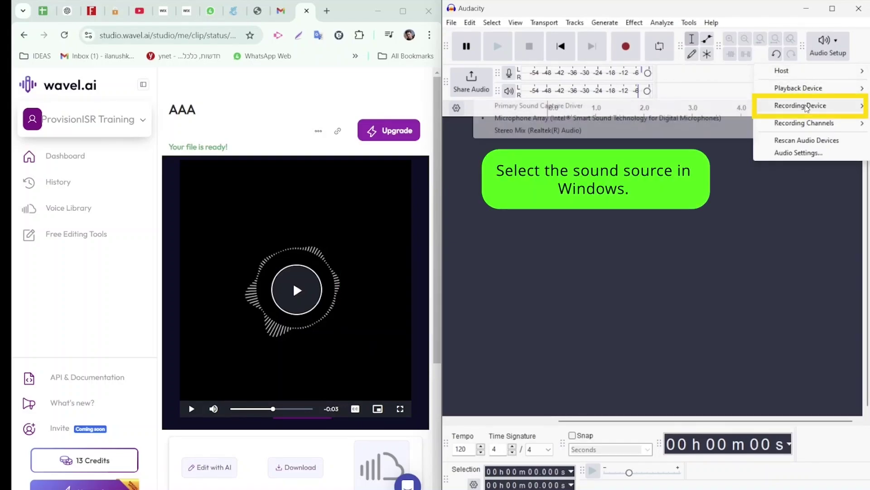
click(607, 131)
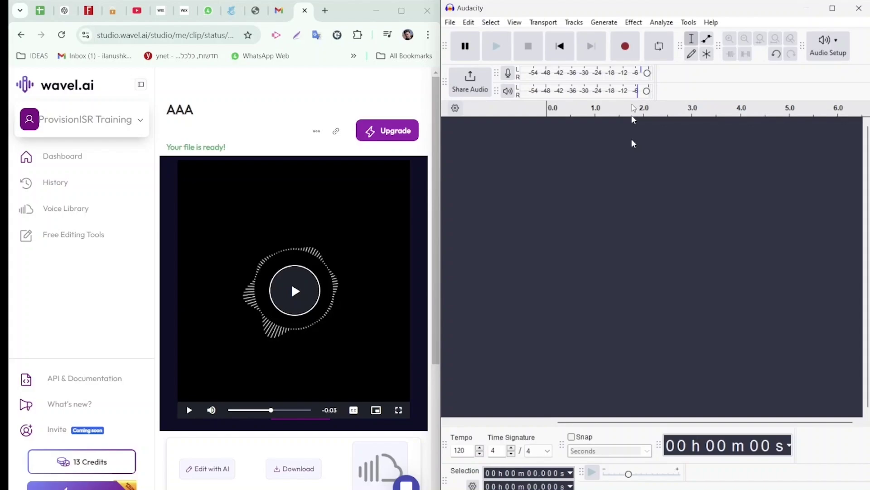
Record the wavel.ai TTS playback onto Audio 1 and delete the silence after about 7.0 s.
click(295, 290)
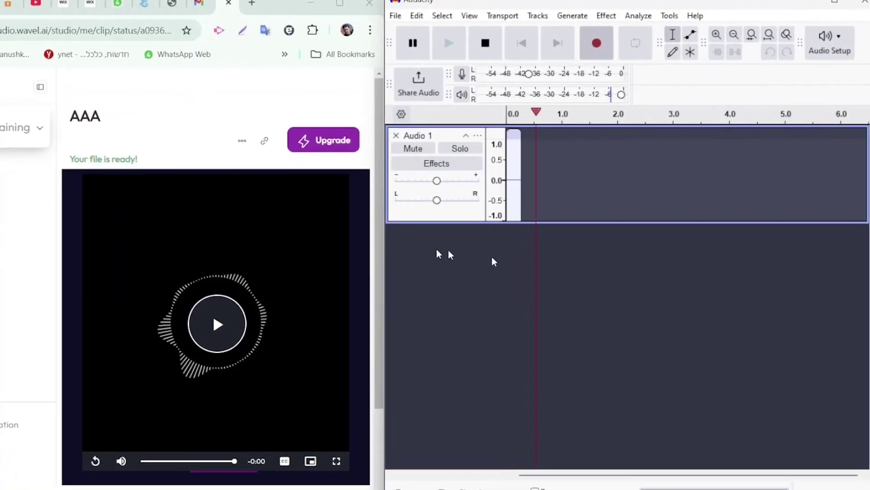
click(218, 324)
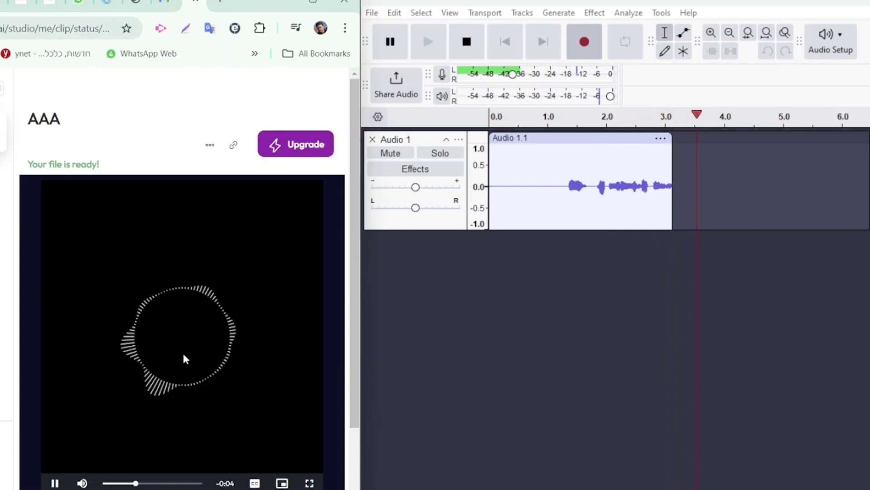
click(467, 40)
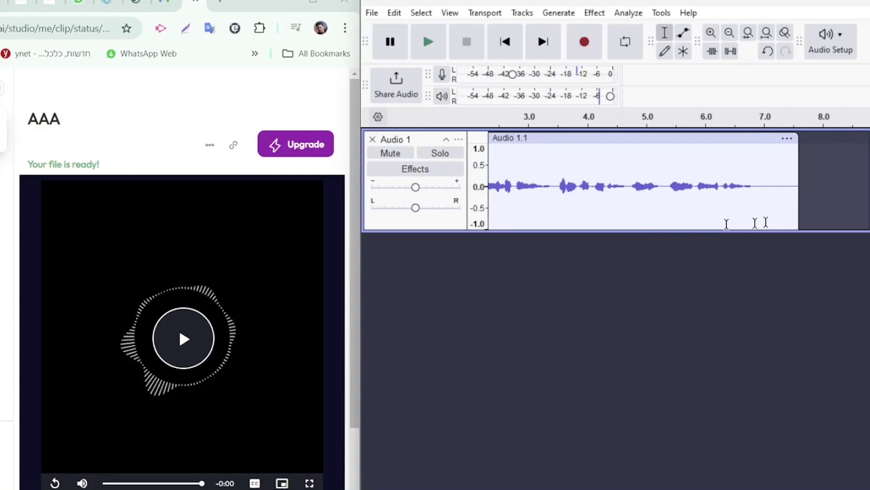
drag(767, 213, 803, 211)
key(Delete)
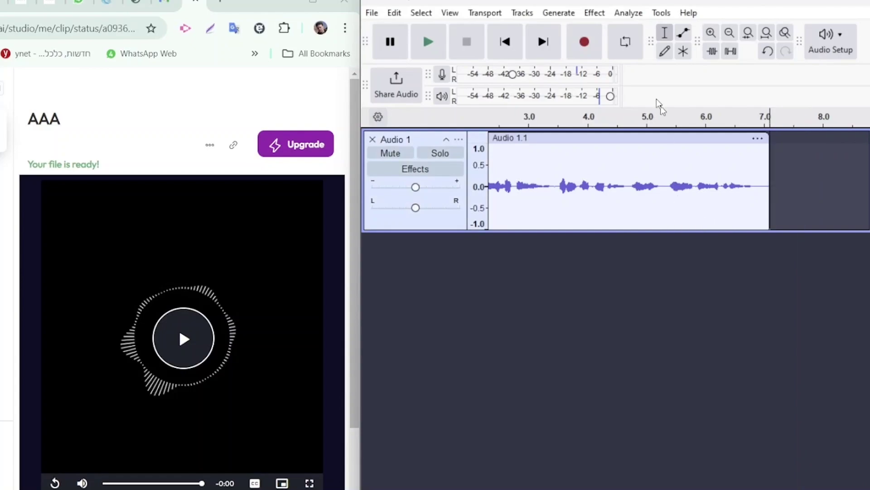
Delete the leading silence from 0 to 1.2 s and select the whole clip.
click(729, 34)
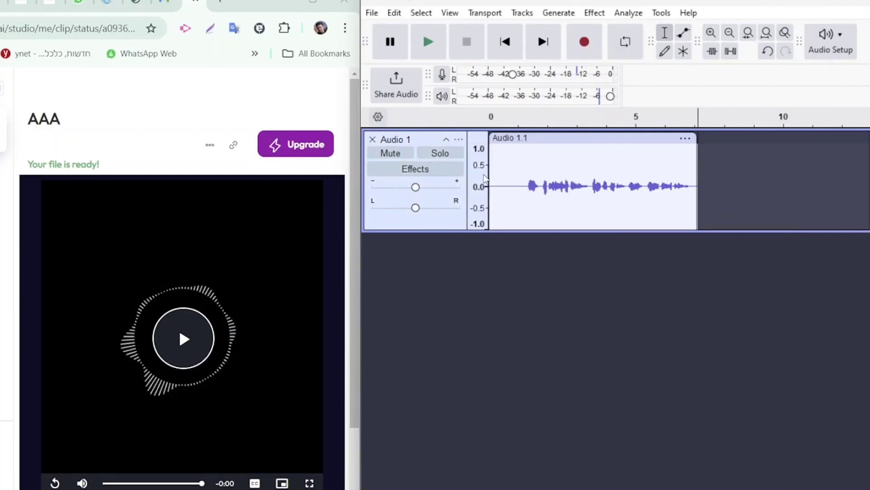
drag(530, 185, 453, 187)
drag(524, 179, 454, 186)
key(Delete)
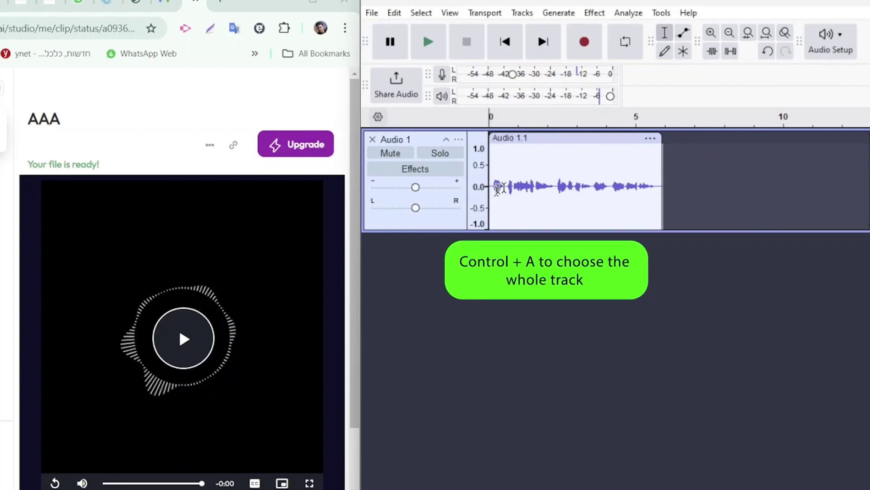
key(ctrl+a)
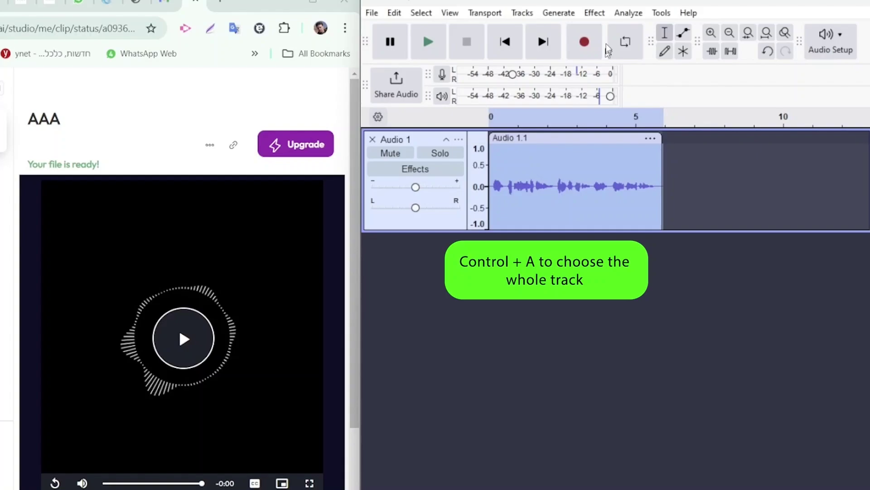
Apply Amplify to the whole clip, listen to the louder result, and reselect the track.
click(628, 13)
mouse_move(594, 15)
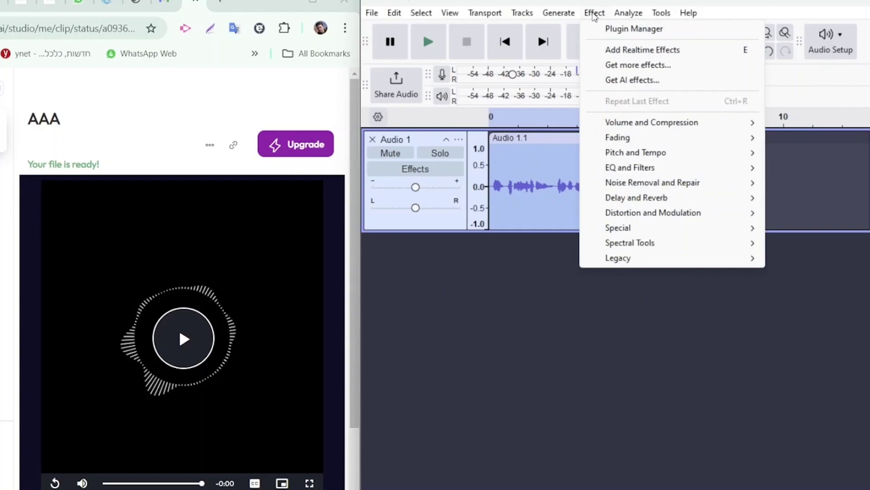
mouse_move(628, 127)
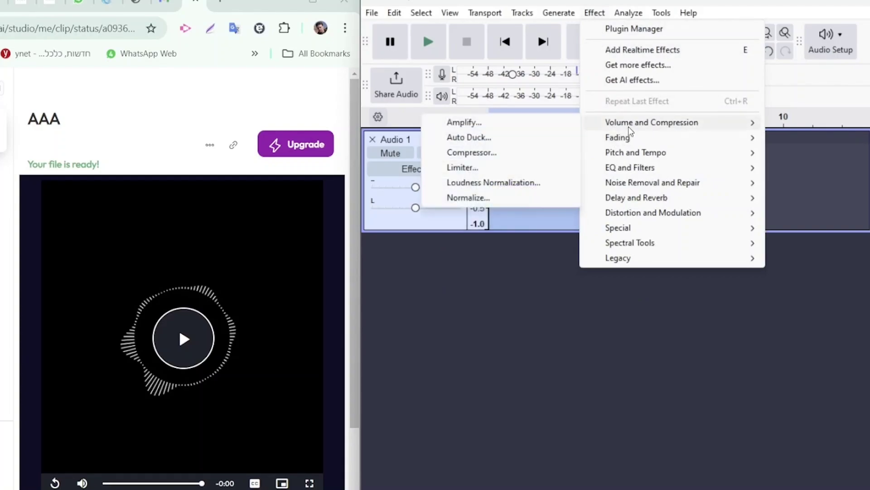
click(534, 122)
click(675, 365)
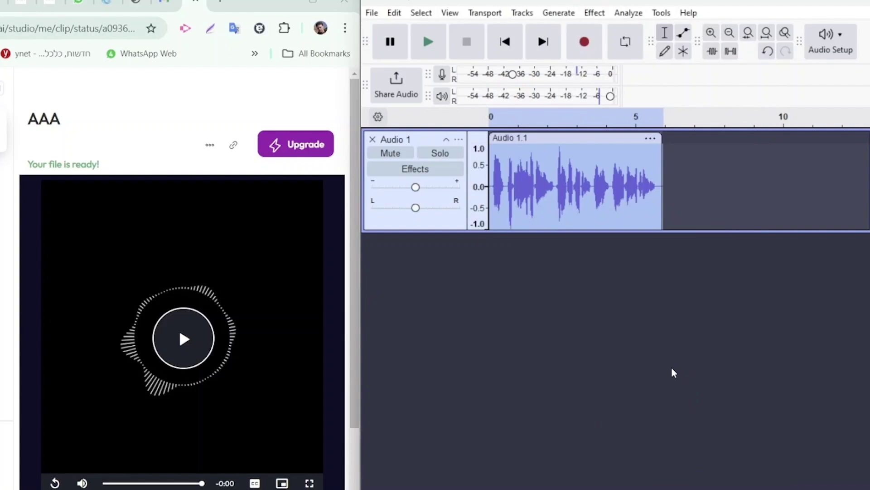
click(492, 196)
key(space)
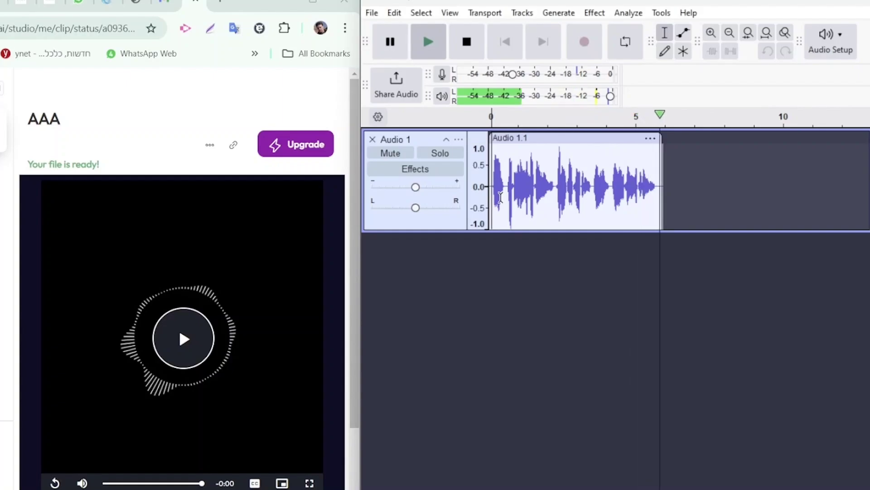
key(ctrl+a)
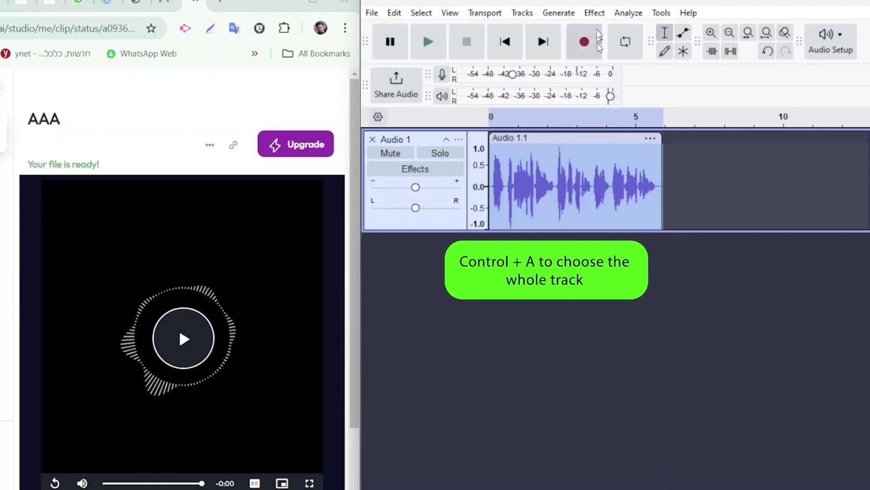
Preview and apply Change Pitch at −21% (−4.08 semitones, B to G).
click(594, 13)
mouse_move(660, 156)
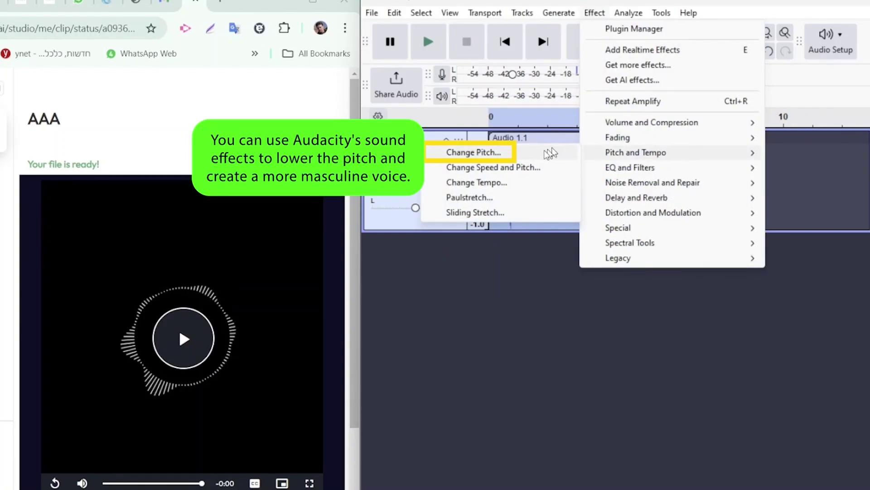
click(521, 153)
drag(616, 368, 598, 369)
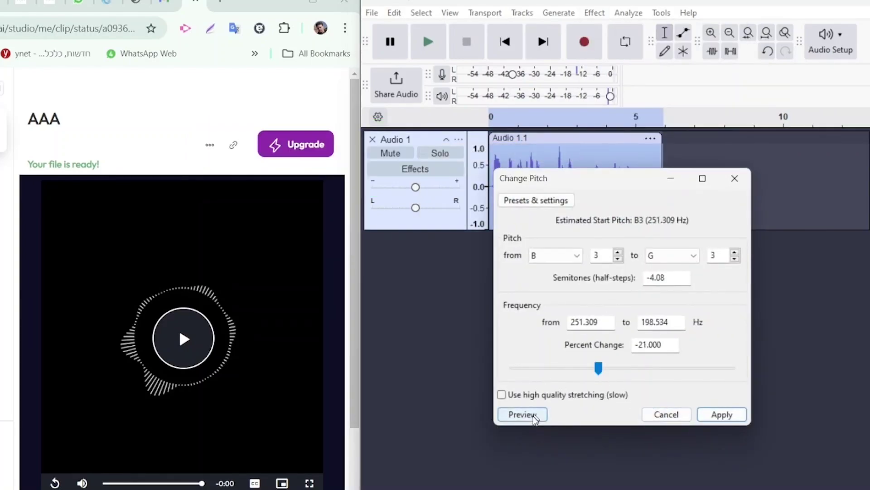
click(523, 415)
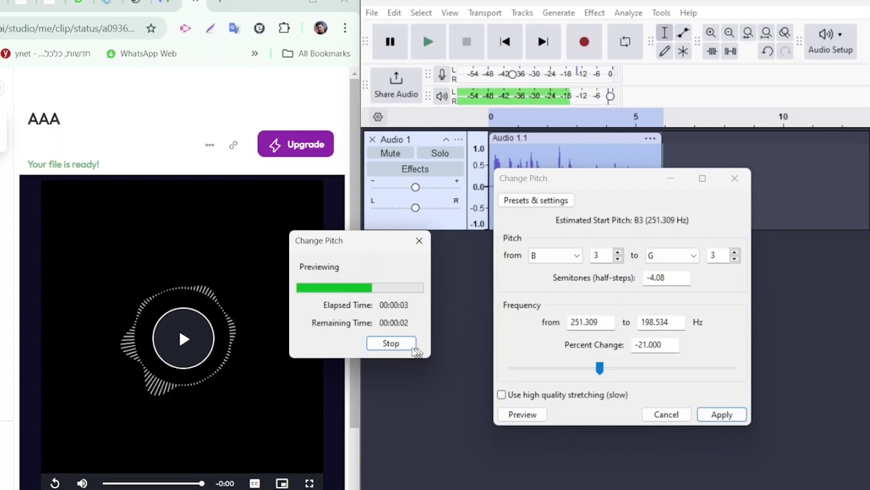
click(730, 416)
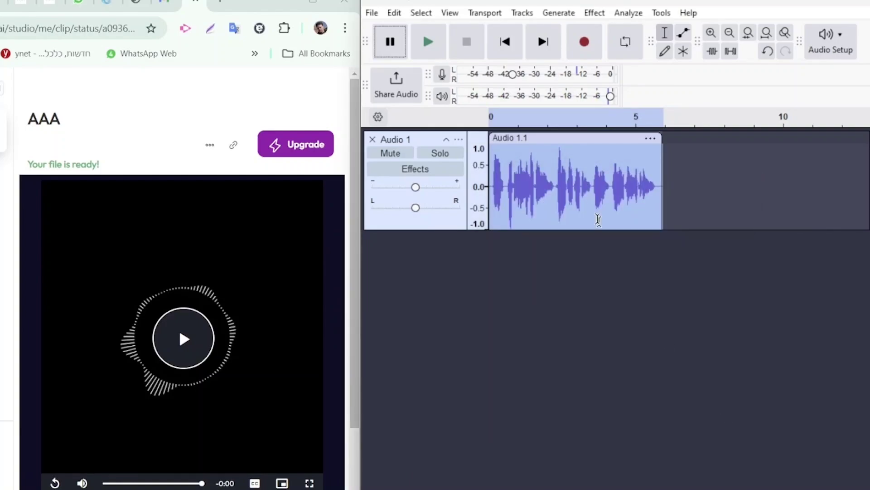
click(594, 13)
mouse_move(644, 152)
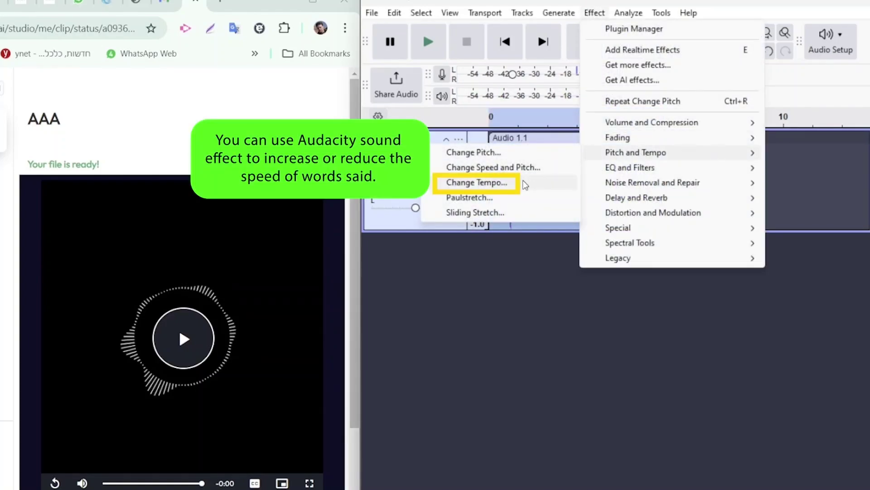
Preview and apply a Change Tempo of 8.117% to shorten the clip to about 5.47 seconds.
click(523, 181)
drag(626, 269, 623, 270)
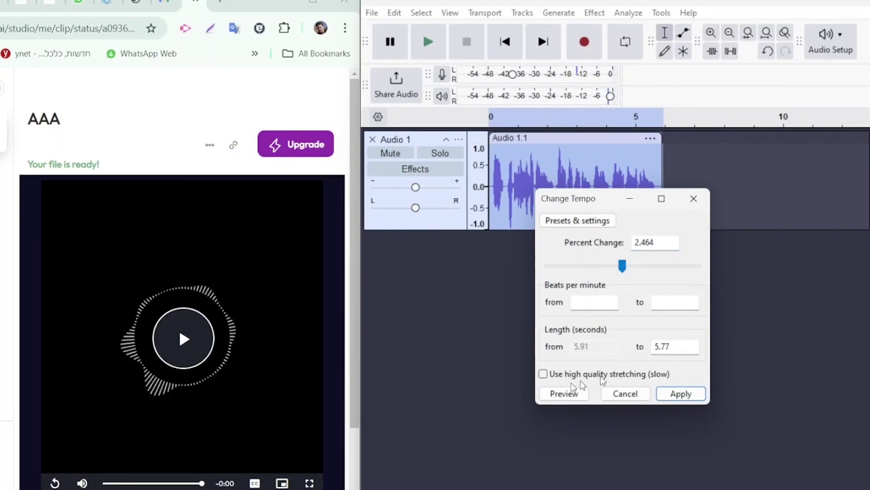
click(564, 392)
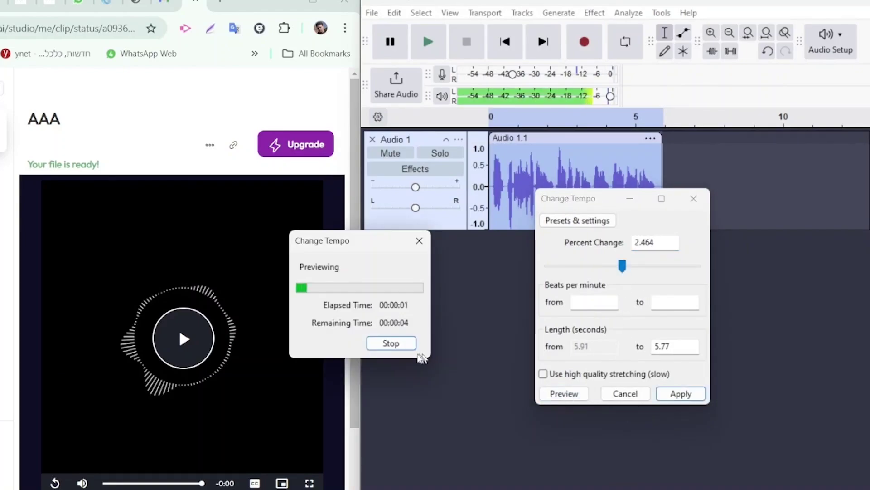
click(390, 343)
drag(623, 267, 625, 271)
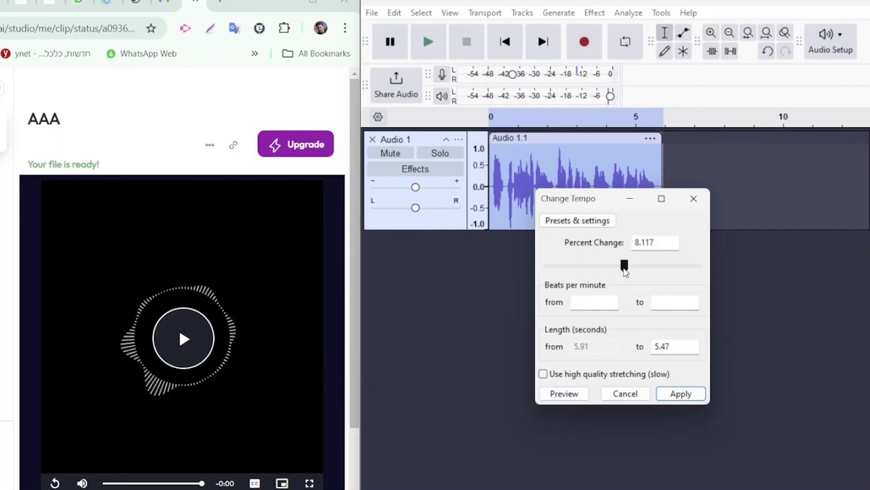
click(667, 394)
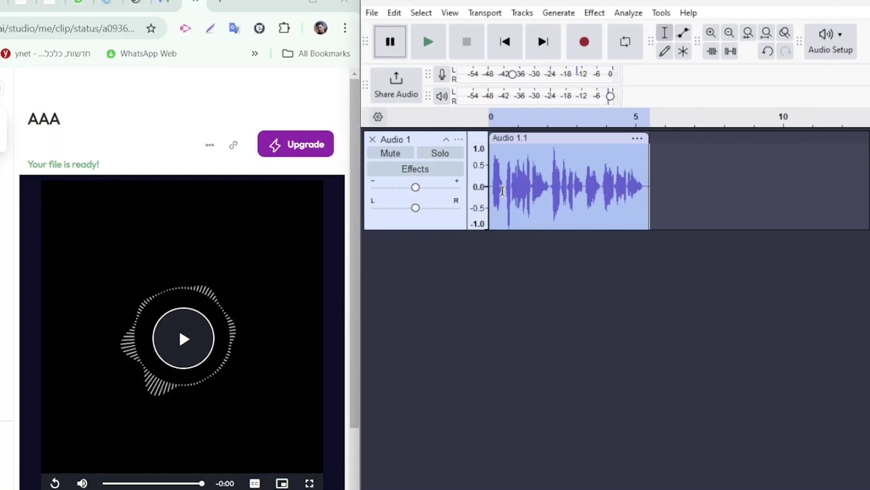
click(640, 367)
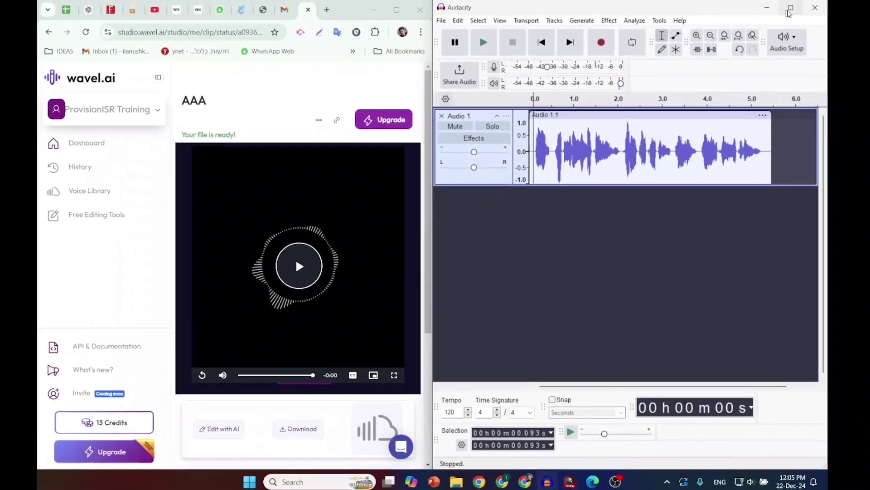
Maximize the Audacity window and play back the deepened, faster clip.
key(super+Up)
key(space)
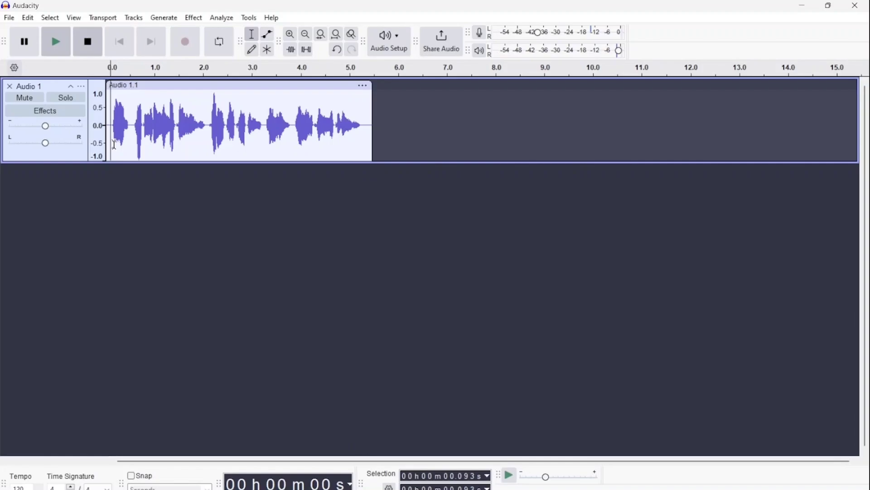
Export the audio to Documents as GET OUT2.wav, an 8000 Hz mono 16-bit WAV.
click(7, 15)
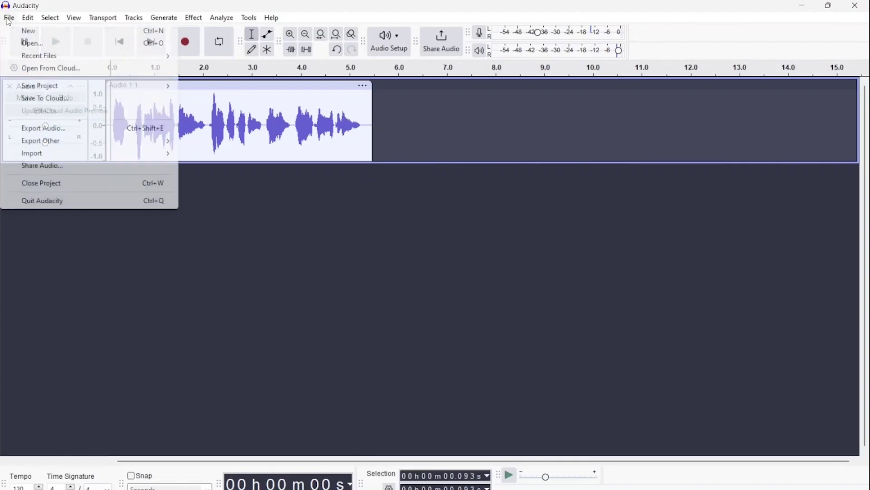
click(66, 129)
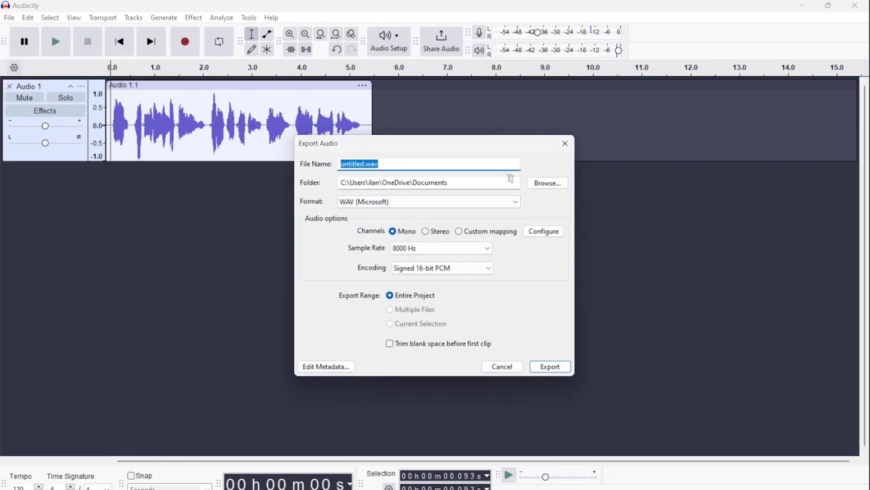
click(547, 183)
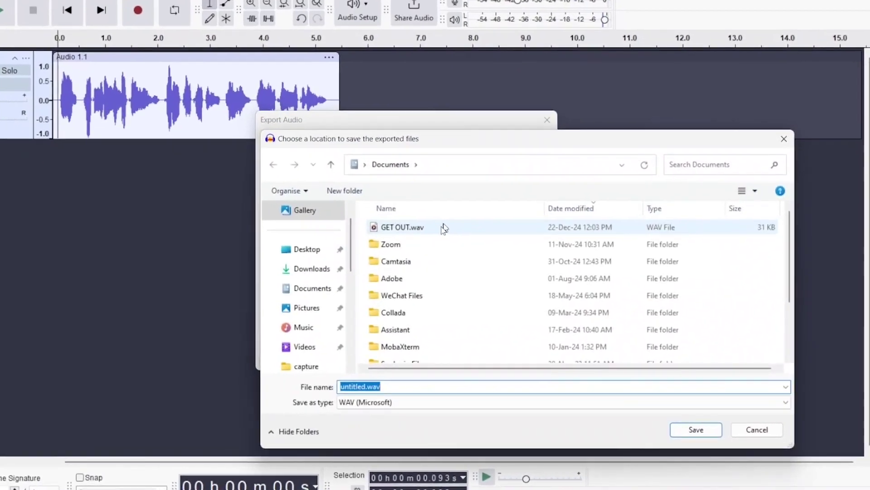
click(502, 242)
click(332, 381)
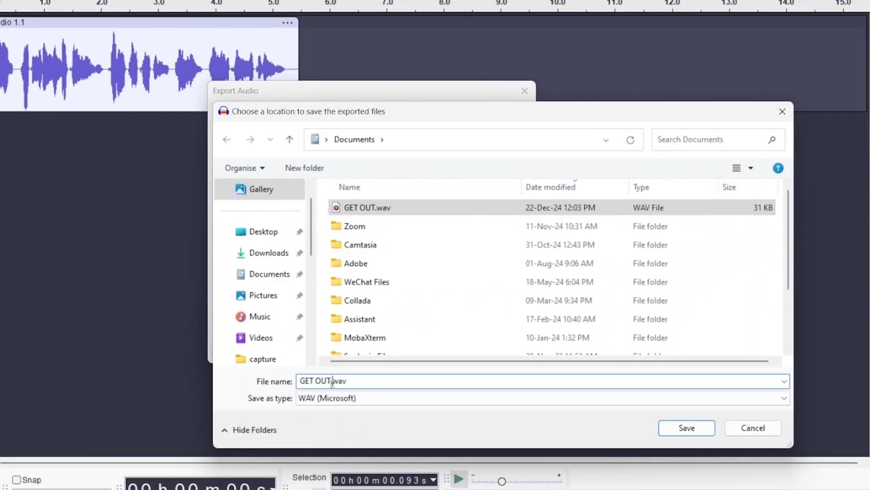
text(2)
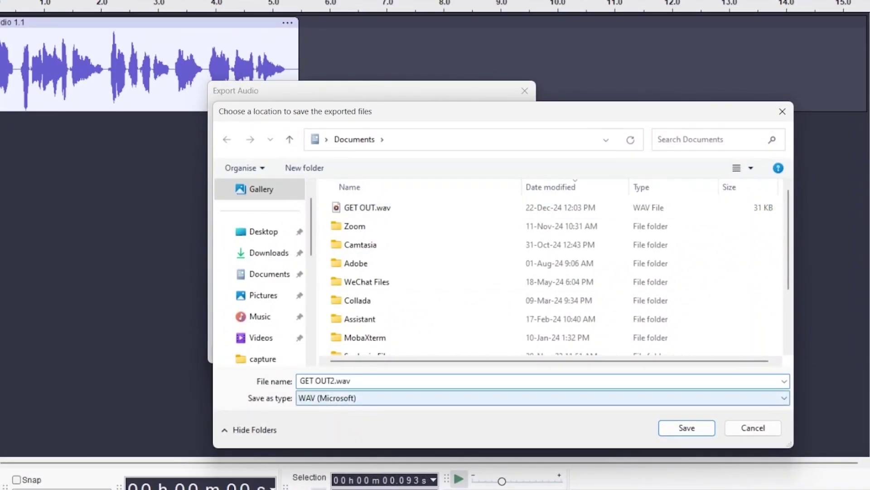
key(Return)
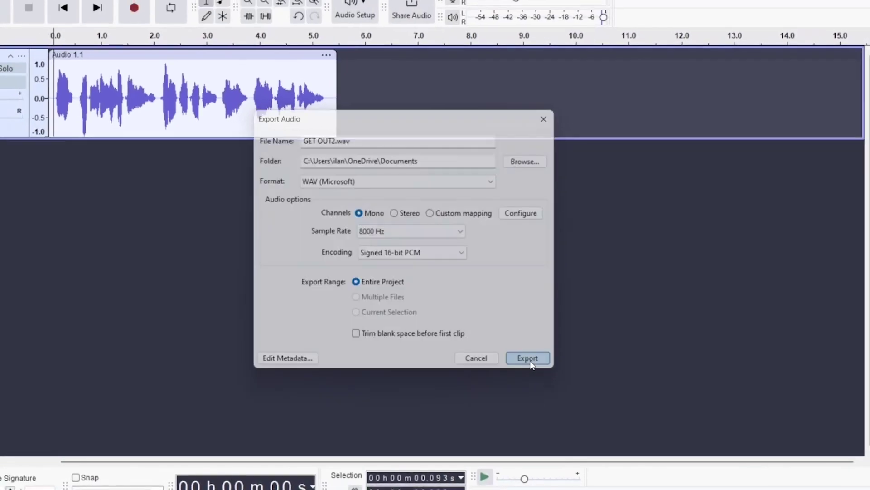
click(508, 354)
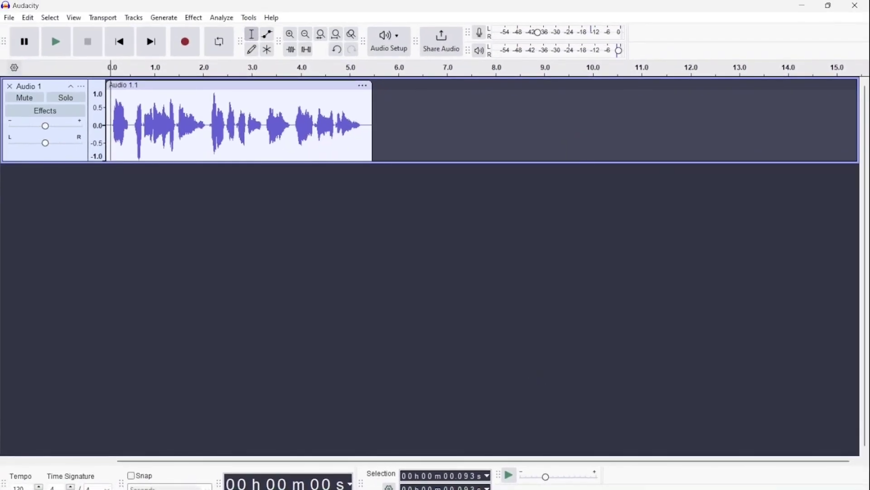